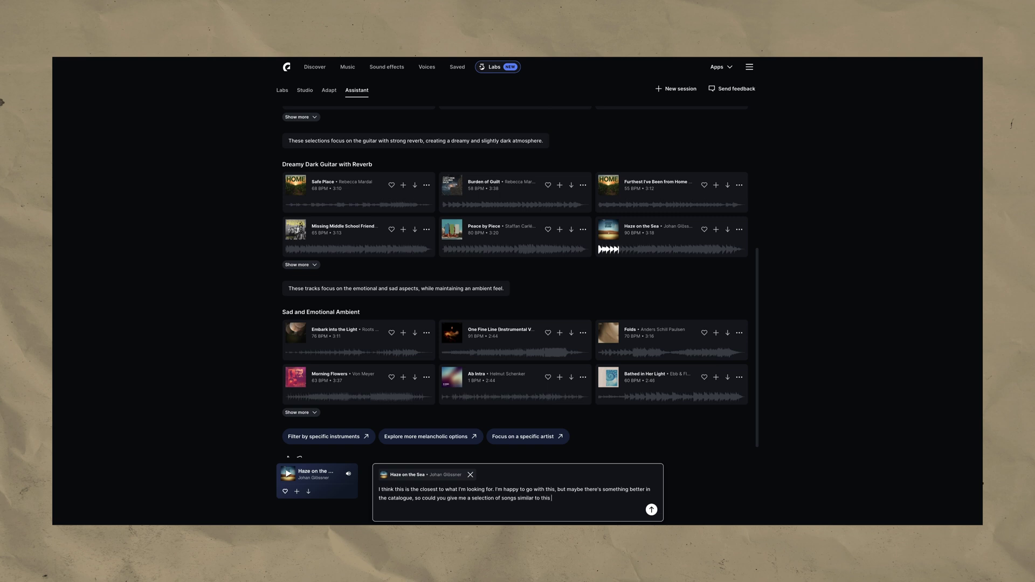
Finish and send the follow-up asking for darker, bass-heavy tracks like Haze on the Sea, without piano
text(e?)
key(shift+Return)
text(might not be the)
key(Return)
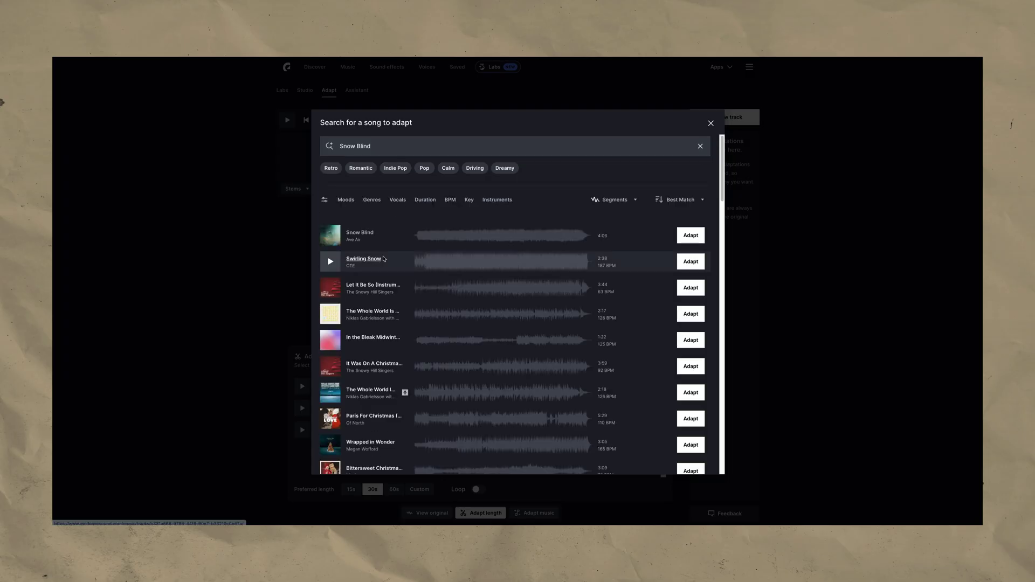
Choose Snow Blind in Adapt and bring up its Adapt length options
click(691, 235)
click(475, 513)
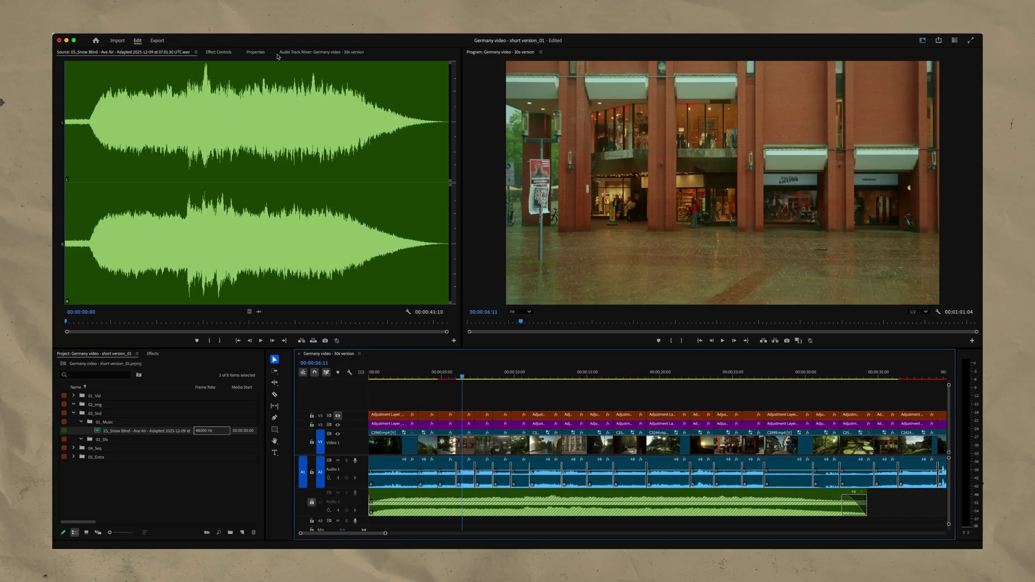
Select clips C2960 and C2645 in the 30s sequence and boost their audio gain by 12 dB
click(256, 52)
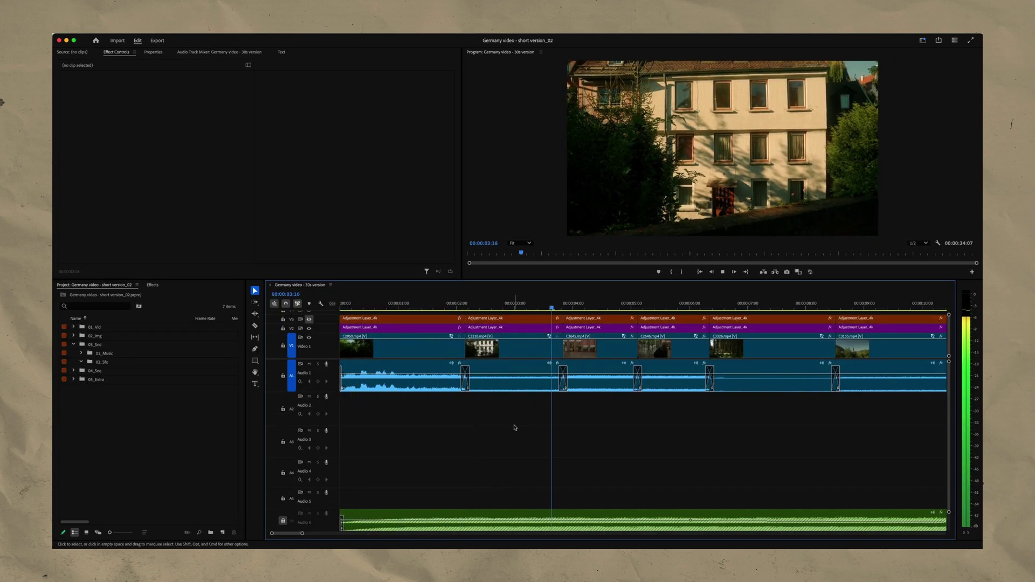
key(minus)
click(384, 377)
click(467, 380)
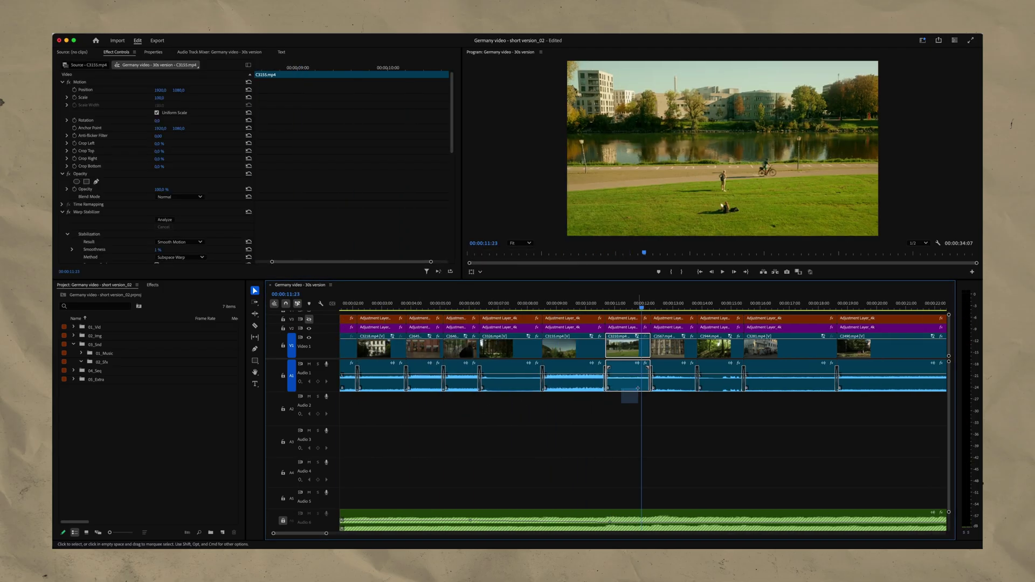
key(g)
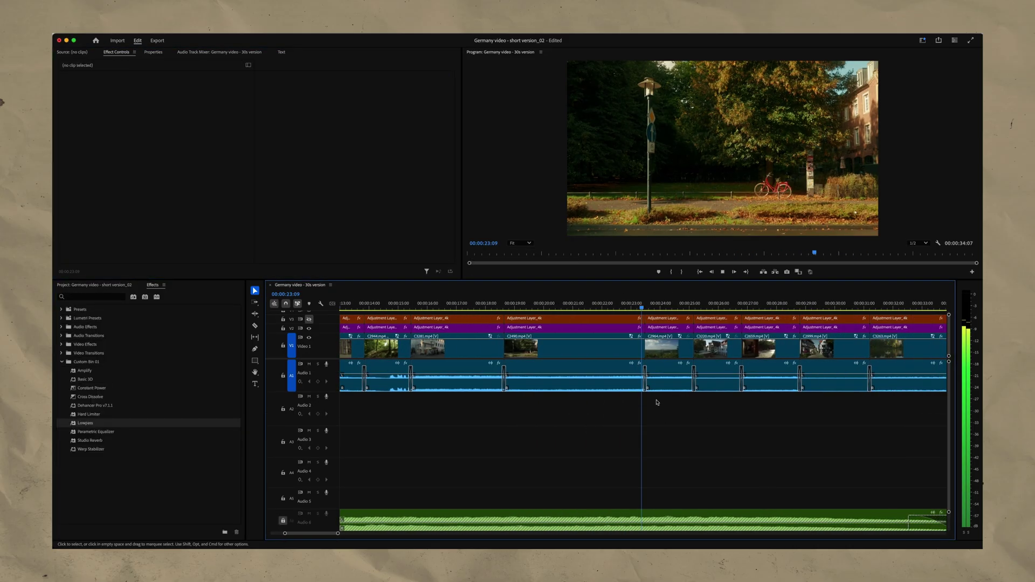
key(g)
key(Return)
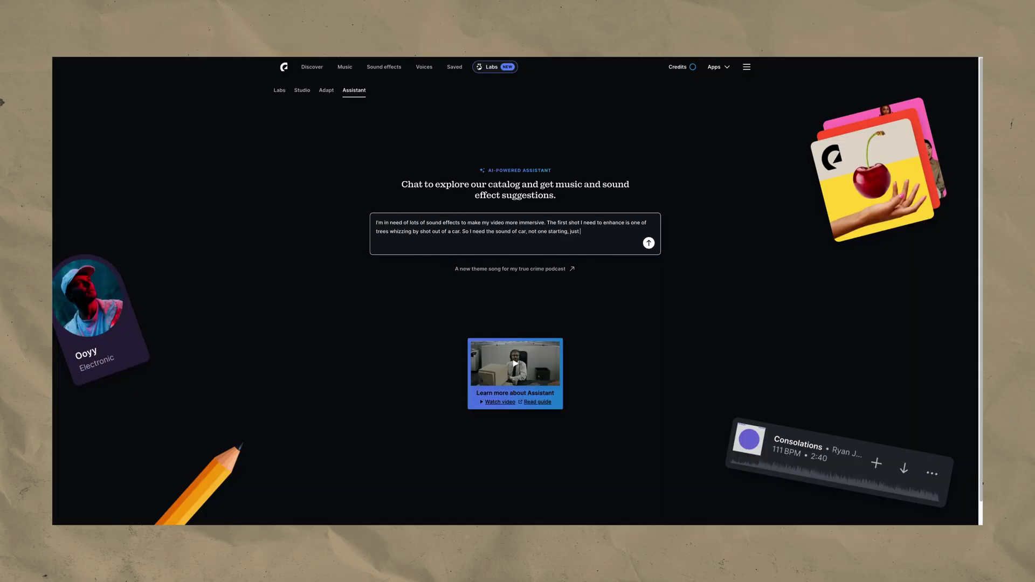
Ask the Assistant for a passenger car's ongoing rumble plus window wind sounds and send the request
text(the ongoing rumbling I guess that you'd hear as a passenger in a car.)
key(shift+Return)
key(shift+Return)
text(Also I need the sound of wind to enhance that soundscape and make it sound like the window was open.)
key(Return)
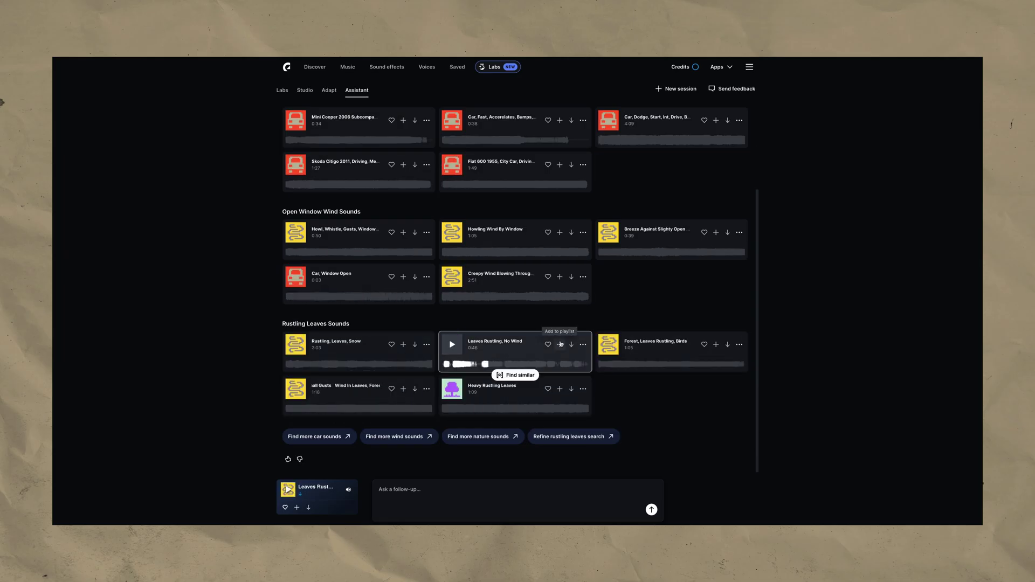
Download the rustling leaves sound effect and audition Creepy Wind
click(573, 345)
click(615, 371)
click(453, 277)
Request deeper wind gusts similar to Creepy Wind, then download the first Wind Gusts effect
click(518, 308)
text(ike the camera itself is moving.)
key(Return)
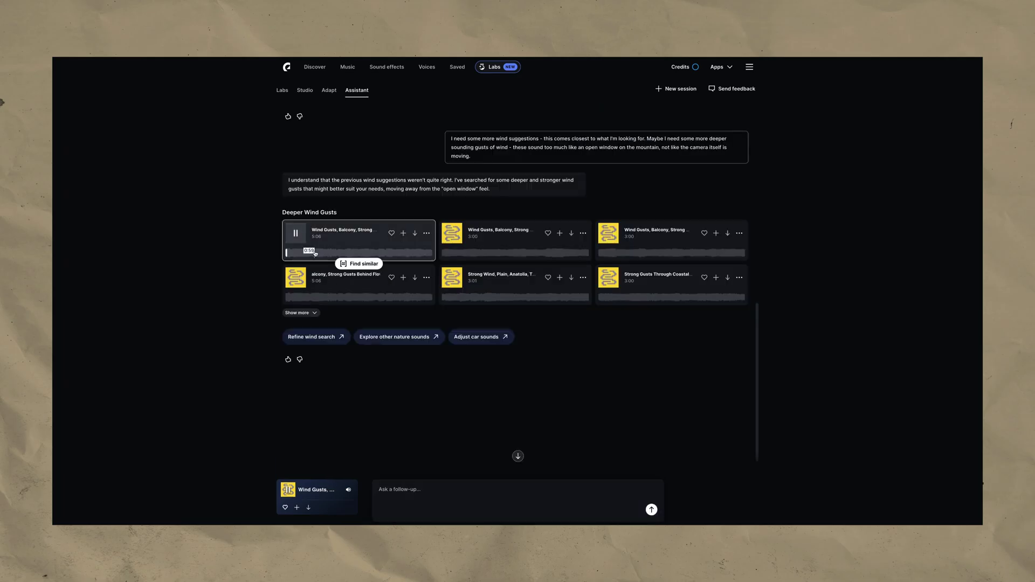
click(466, 297)
click(415, 233)
click(620, 374)
Crossfade the Audio 4 effect, download a rain drops sound, and open Audio Gain
key(space)
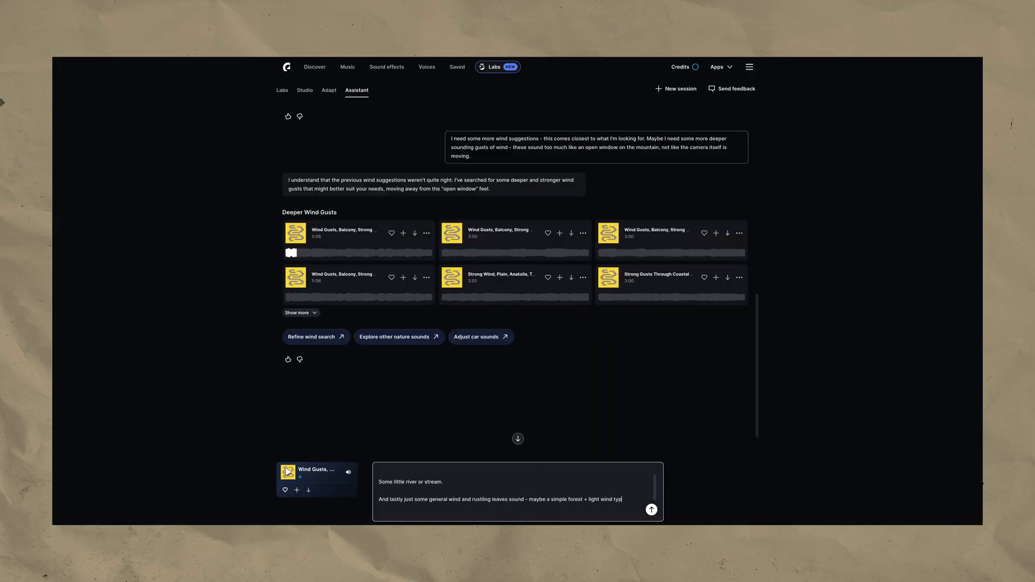
key(Return)
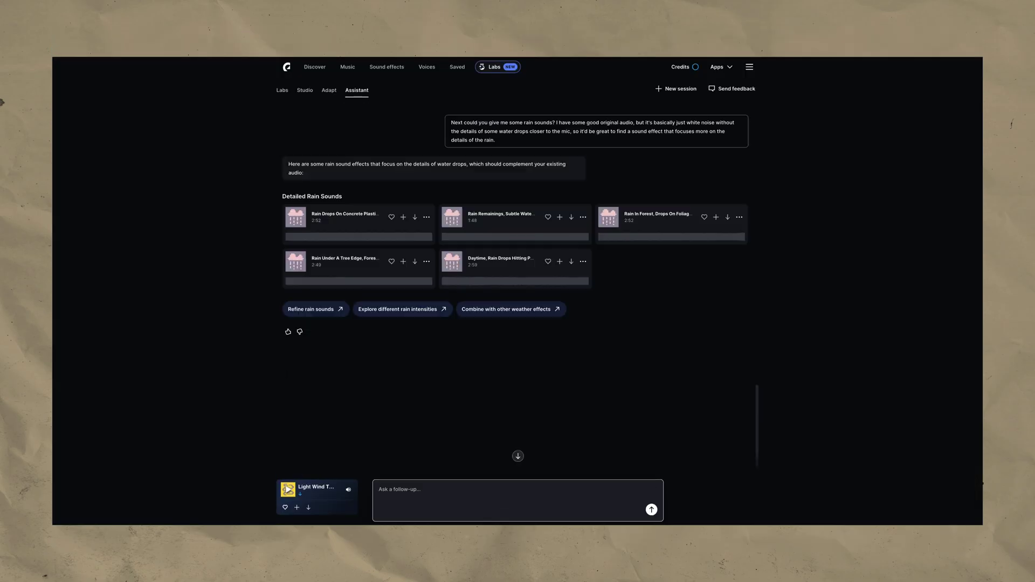
click(572, 260)
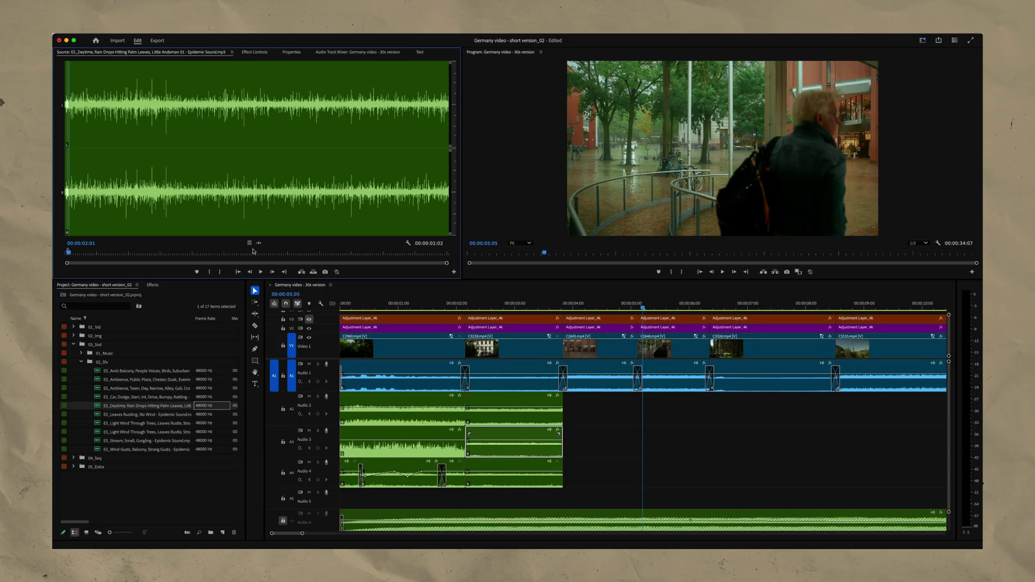
key(g)
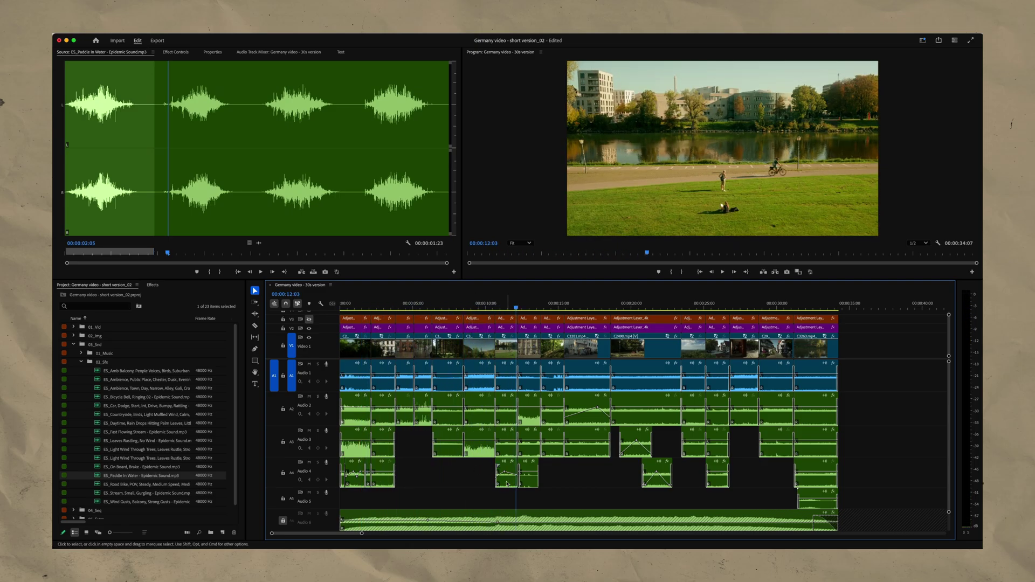
Play back the sequence to review the sound effects layered on Audio 2–5
key(space)
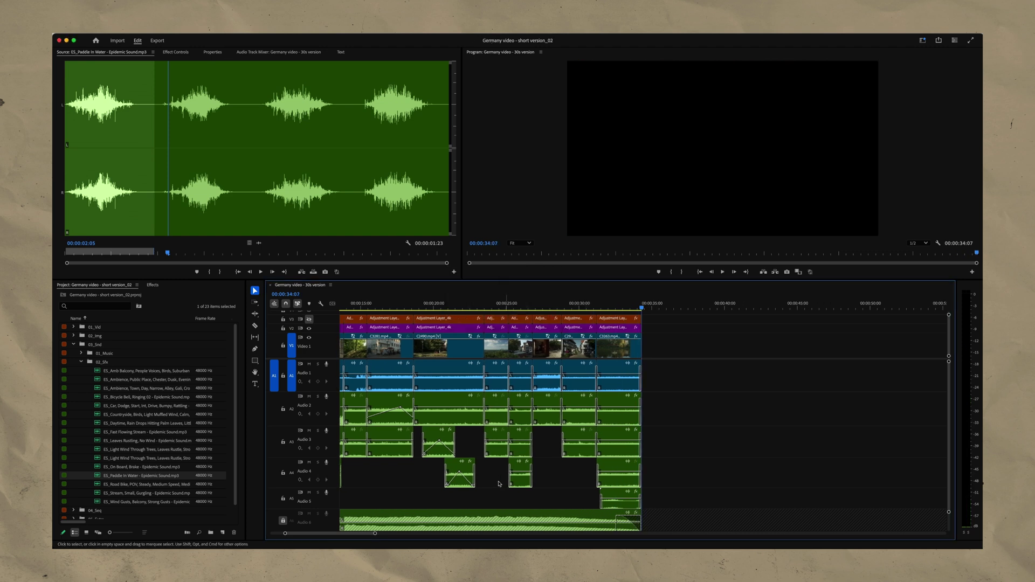